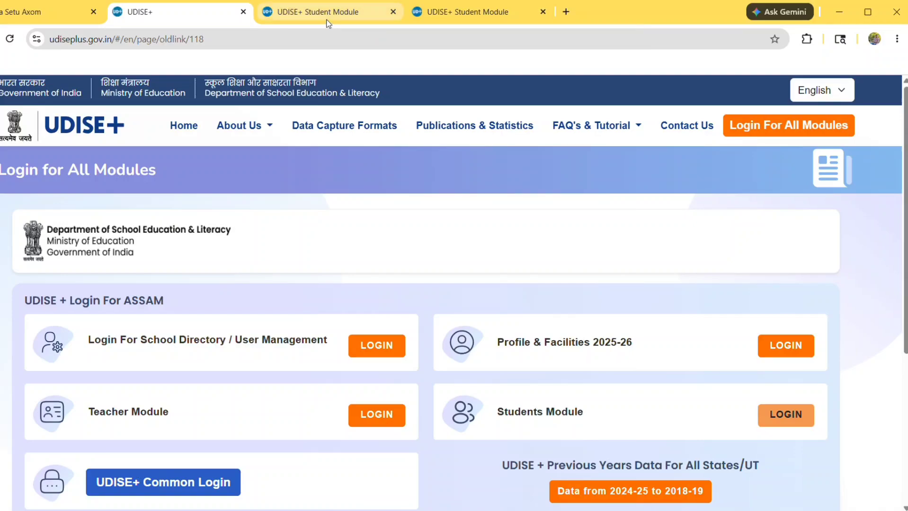
# Open the current academic year 2026-27 in the Student Module and dismiss the School Information notice
pyautogui.click(312, 23)
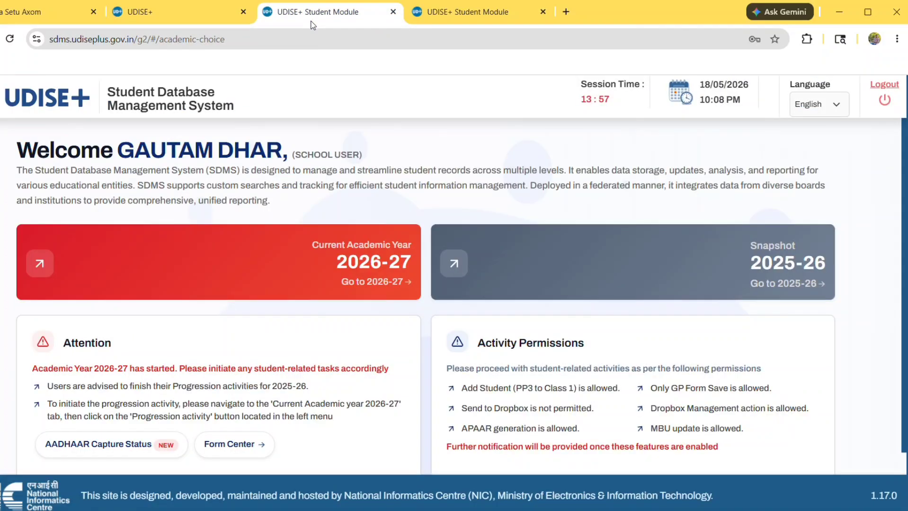
pyautogui.click(241, 251)
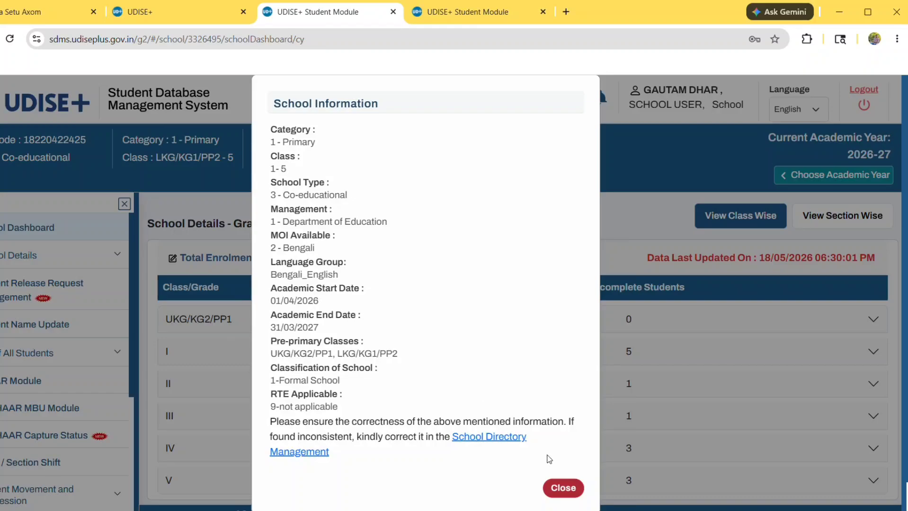
pyautogui.click(563, 487)
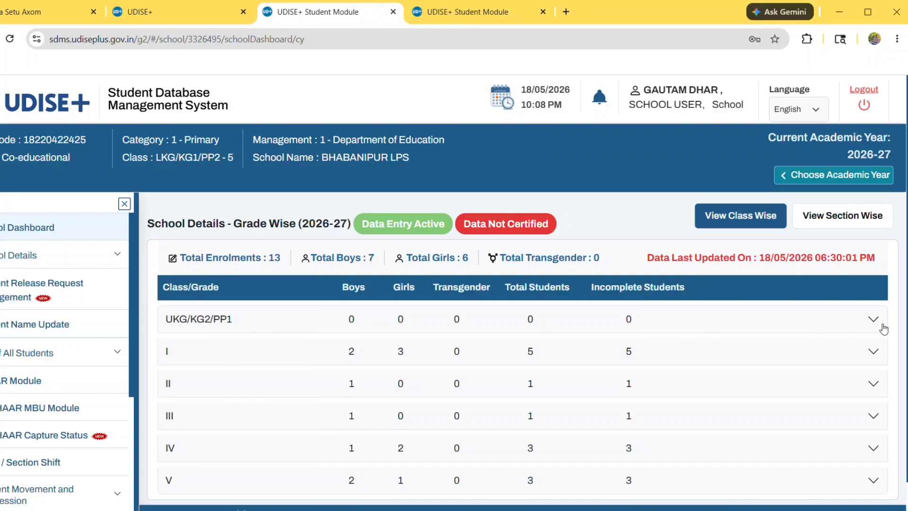
# Expand the UKG/KG2/PP1 class on the school dashboard and start adding a student to section A
pyautogui.click(874, 320)
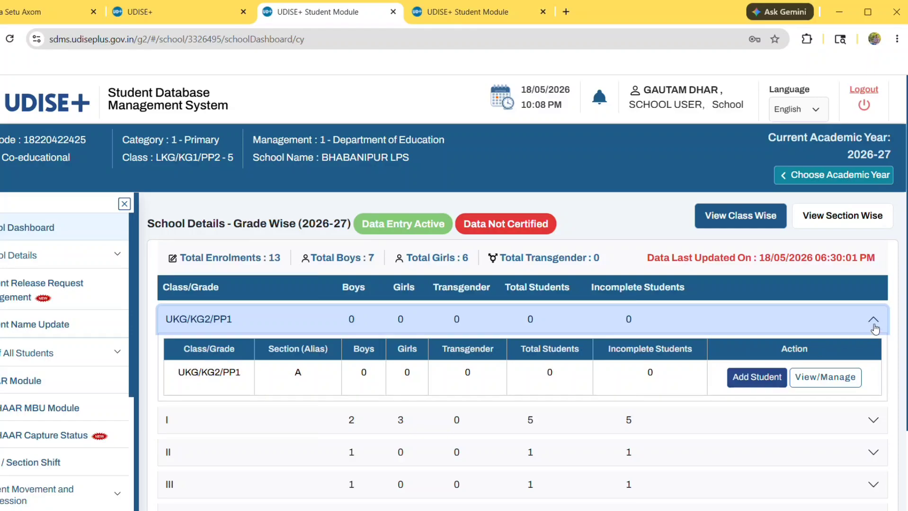
pyautogui.click(873, 320)
pyautogui.click(873, 320)
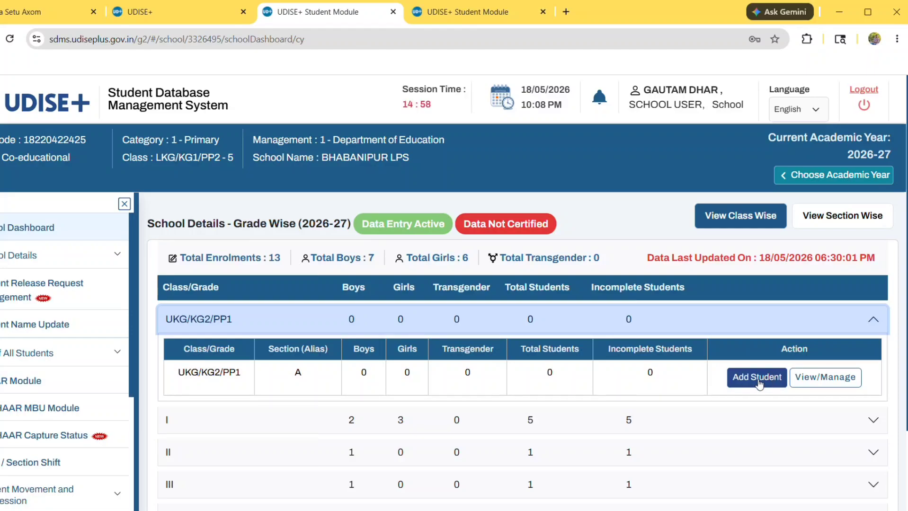
pyautogui.click(757, 378)
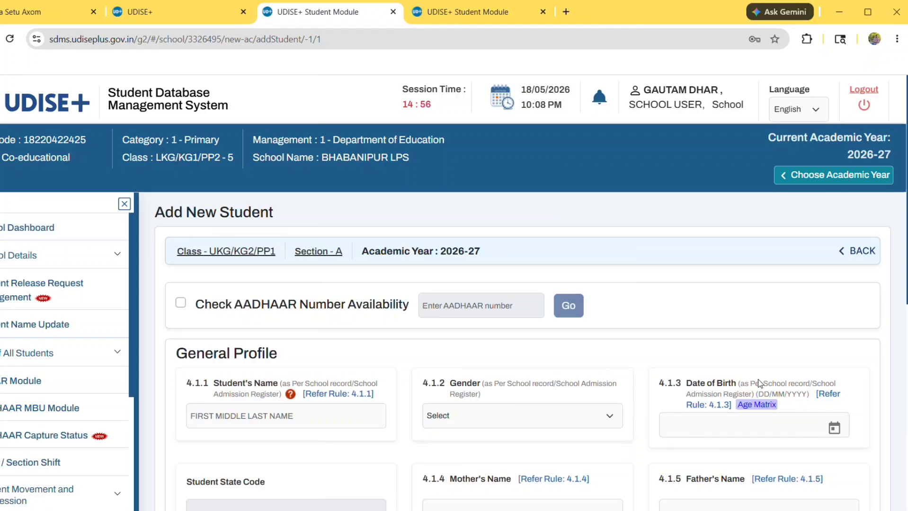
# Switch to the other Student Module page that holds the filled-in Add New Student form
pyautogui.click(199, 11)
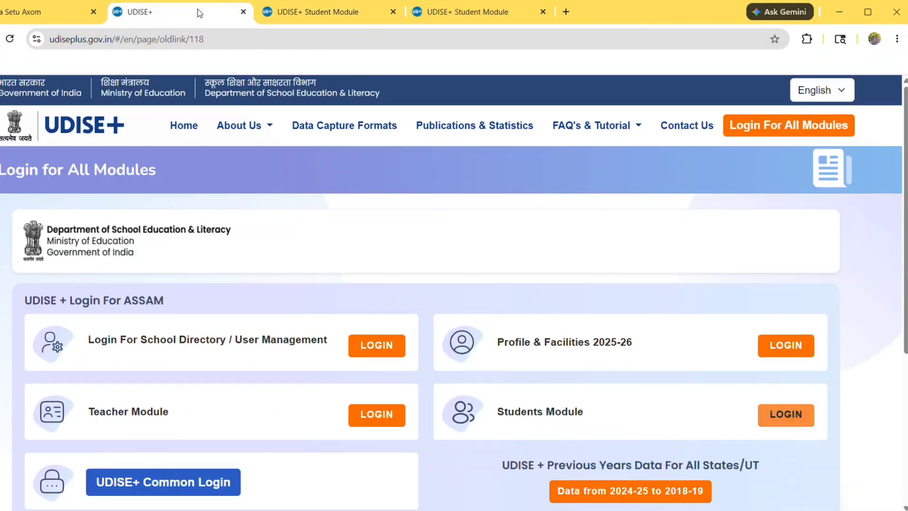
pyautogui.click(289, 13)
pyautogui.click(515, 18)
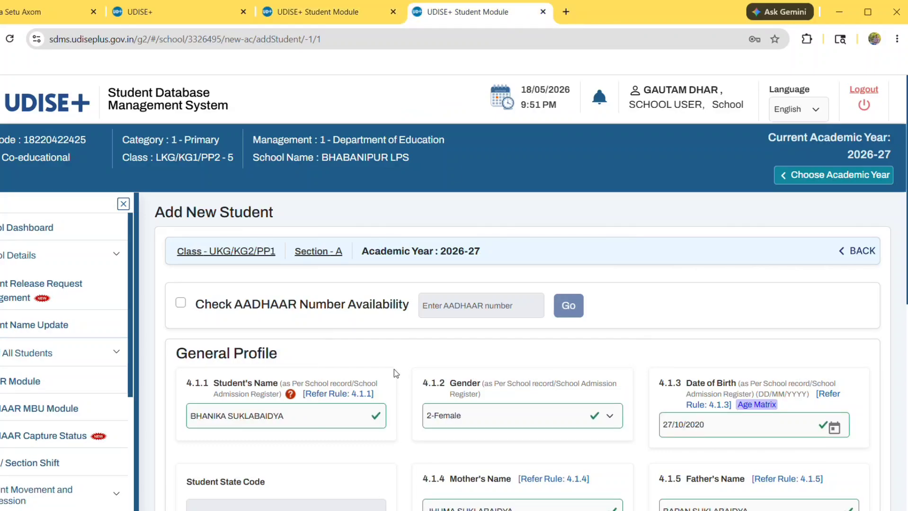
# Try enabling the Check AADHAAR Number Availability option above the general profile, and clear it again
pyautogui.scroll(-2, 394, 369)
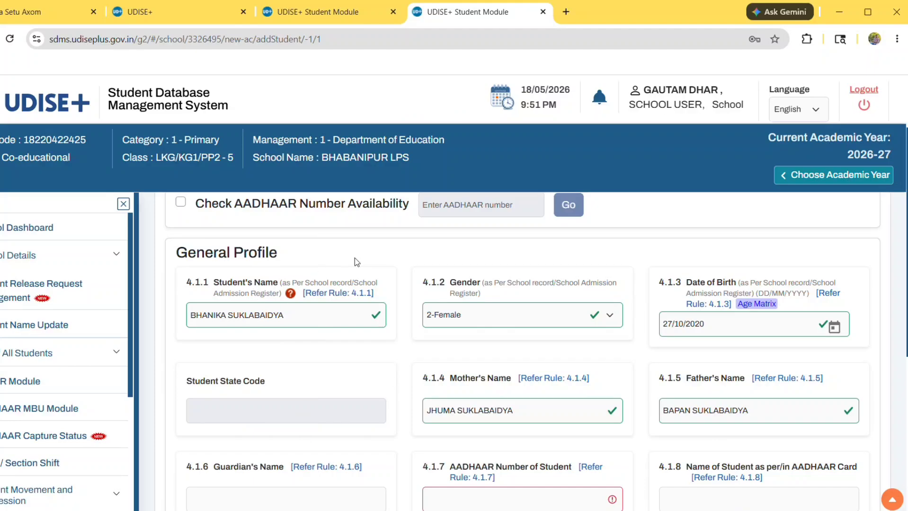
pyautogui.scroll(1, 355, 258)
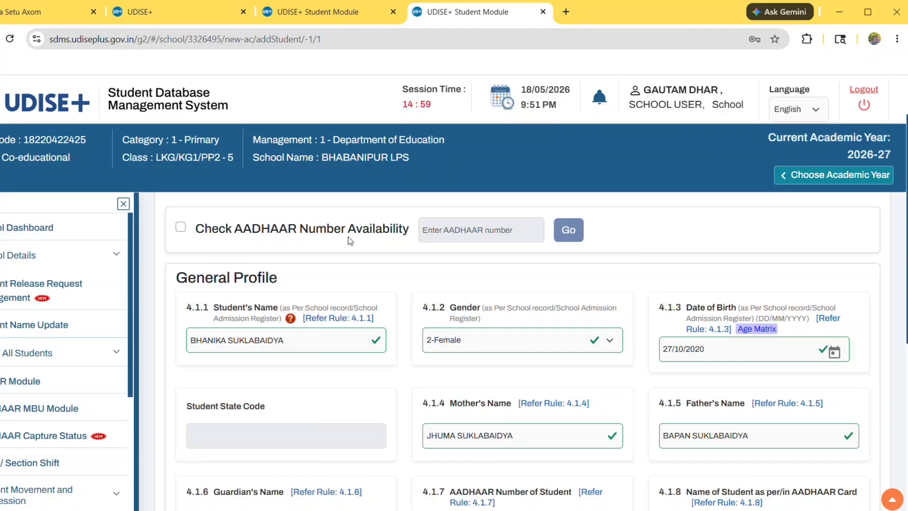
pyautogui.click(180, 230)
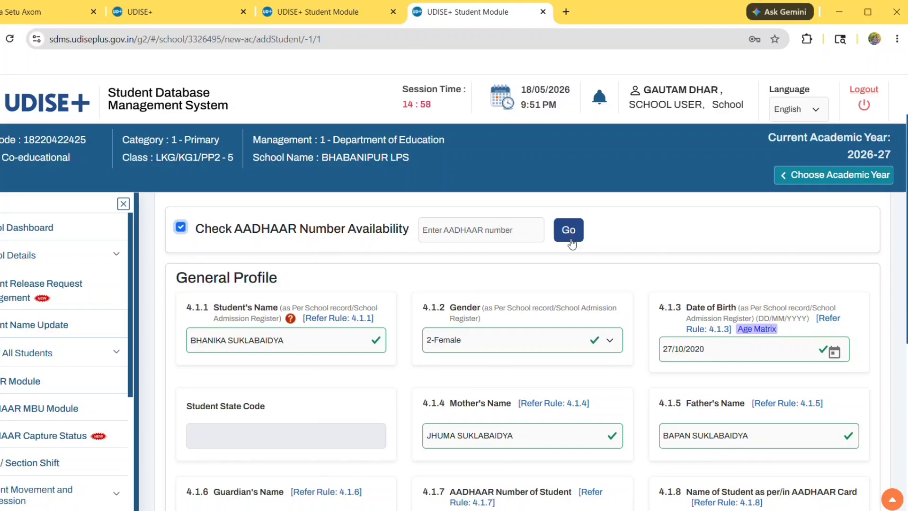
pyautogui.click(180, 228)
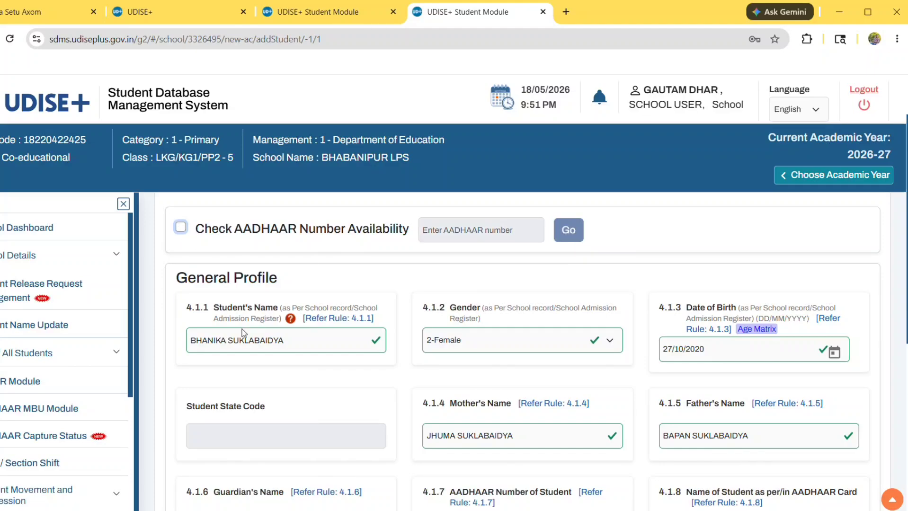
# Check the student's name and date of birth entries and select 2-Female as the gender
pyautogui.click(319, 339)
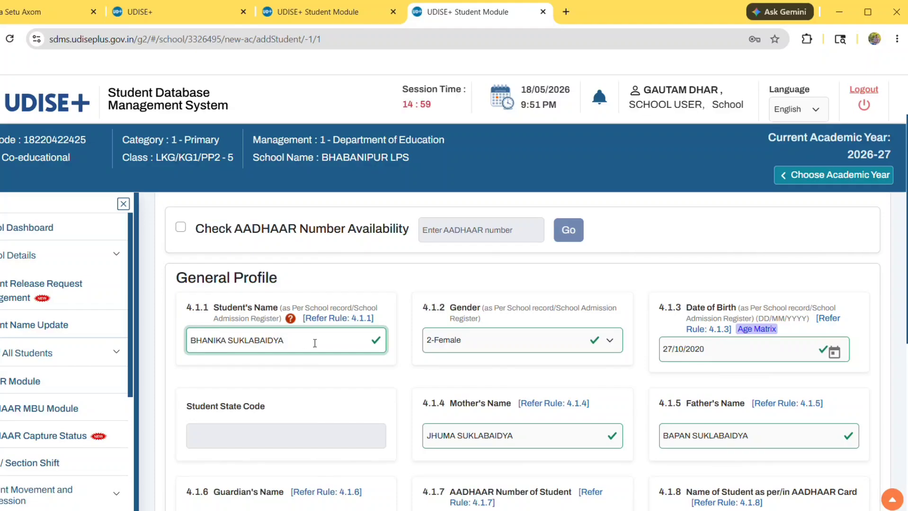
pyautogui.click(490, 339)
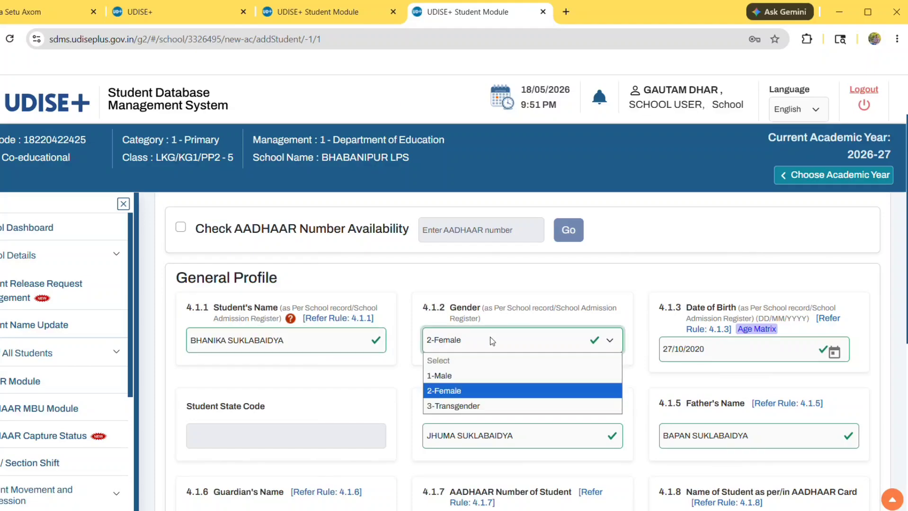
pyautogui.click(475, 391)
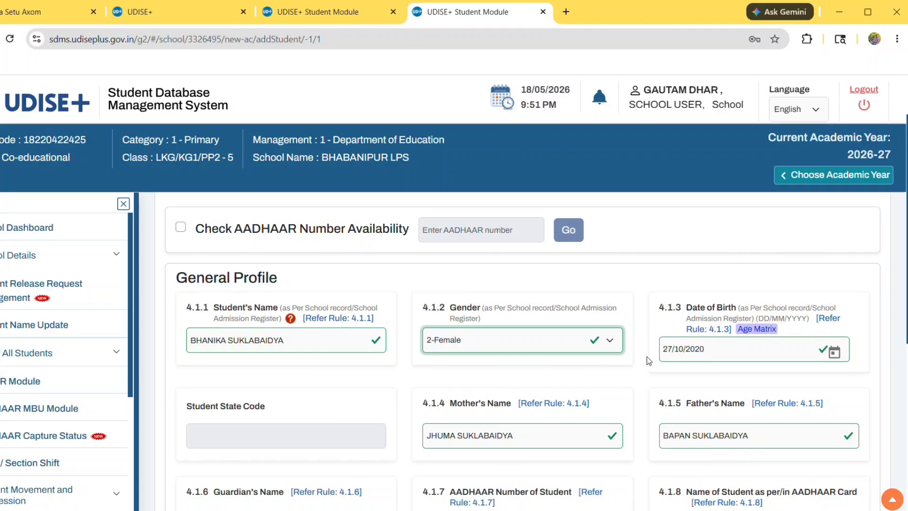
pyautogui.click(728, 348)
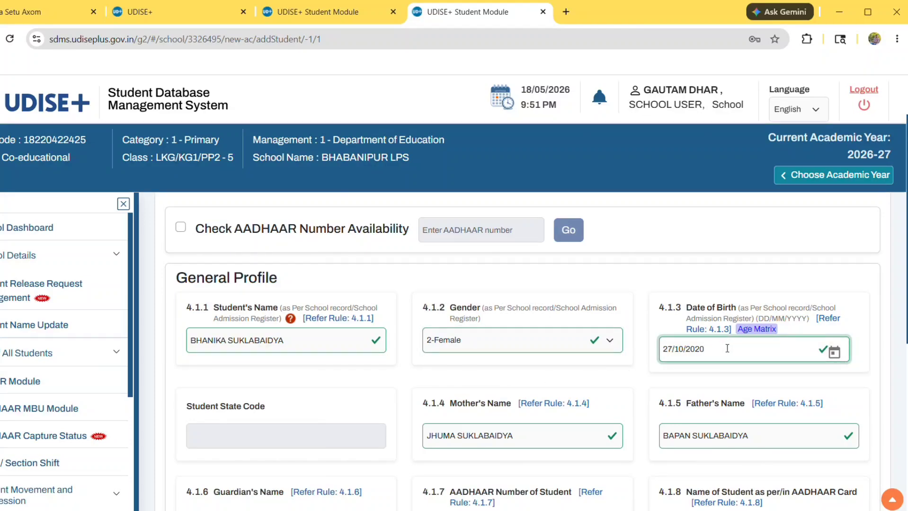
pyautogui.click(630, 386)
# Review the mother's, father's and guardian's name fields and the student's AADHAAR number and name fields
pyautogui.scroll(-3, 629, 386)
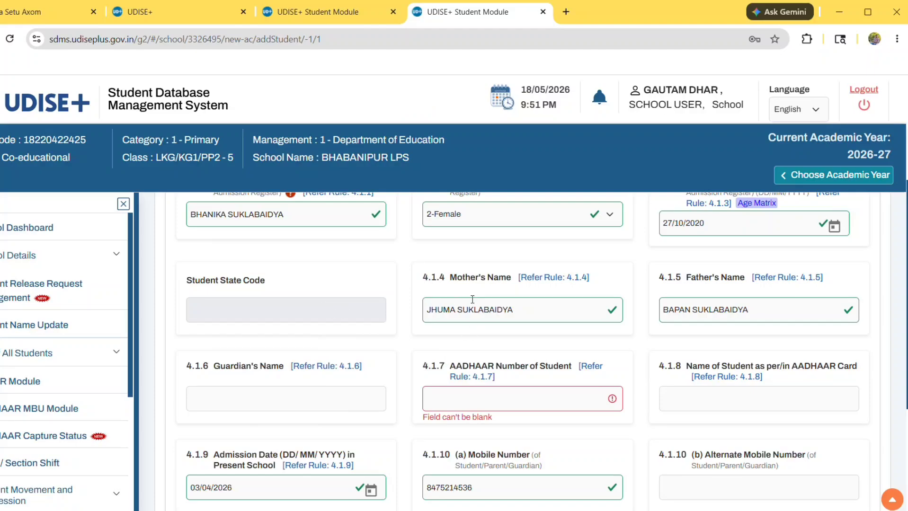
pyautogui.click(531, 309)
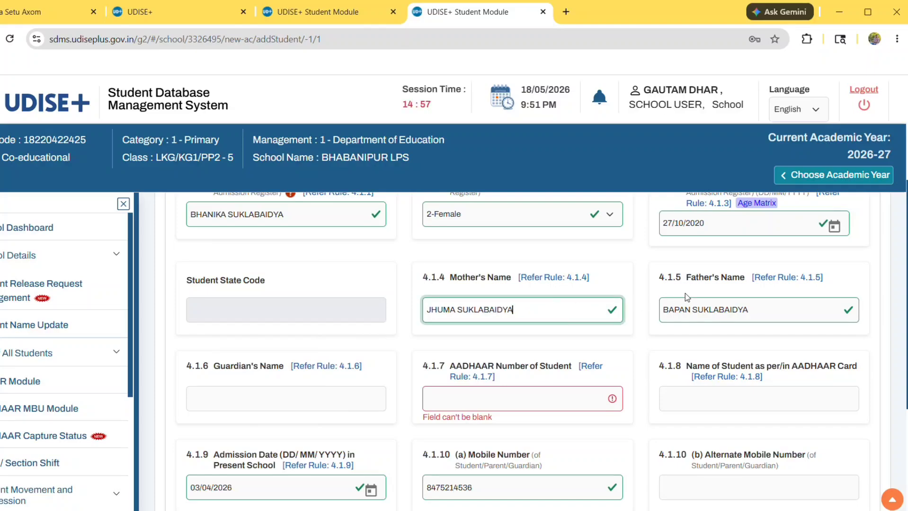
pyautogui.click(757, 314)
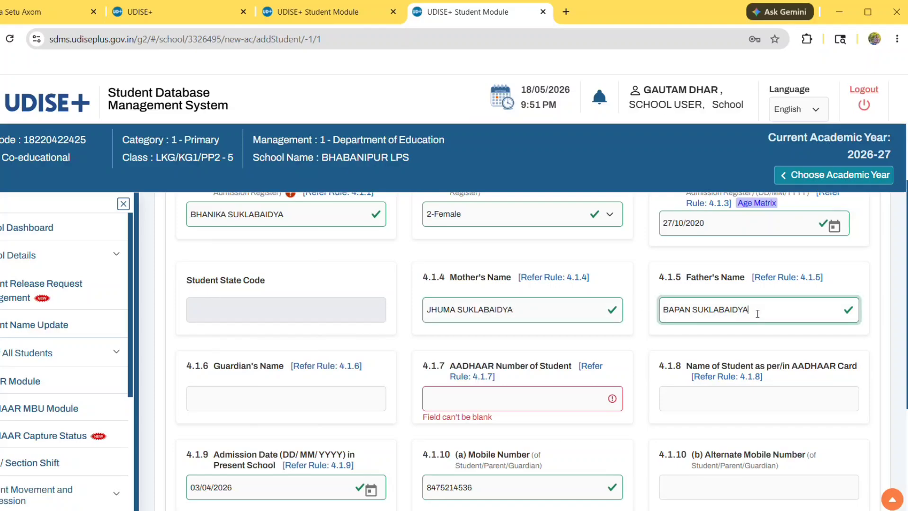
pyautogui.click(347, 405)
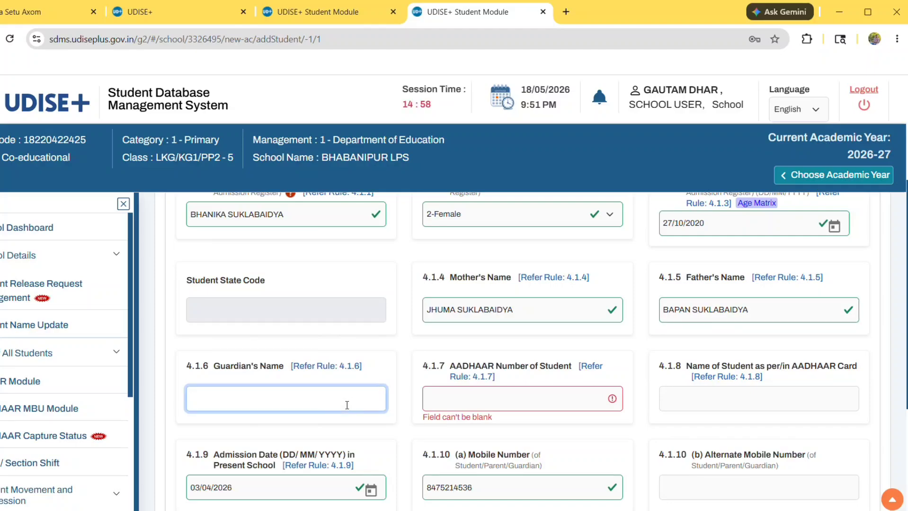
pyautogui.click(481, 395)
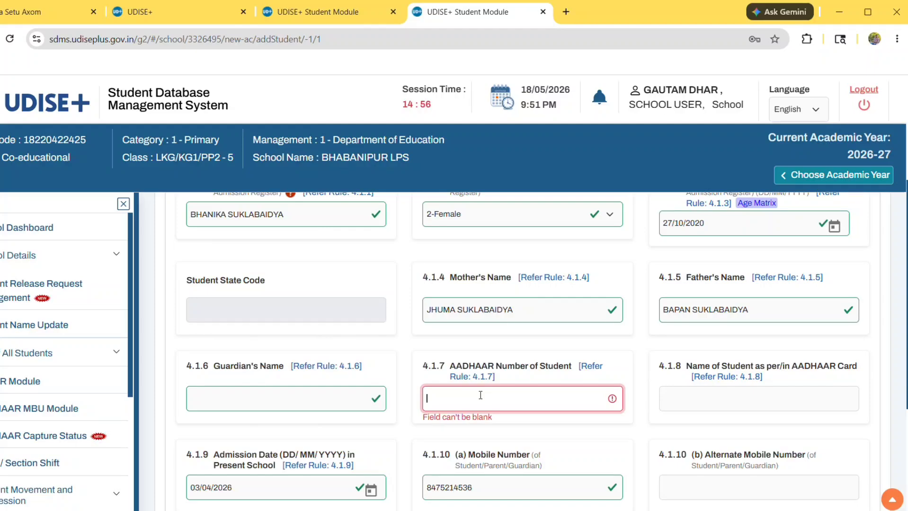
pyautogui.click(712, 410)
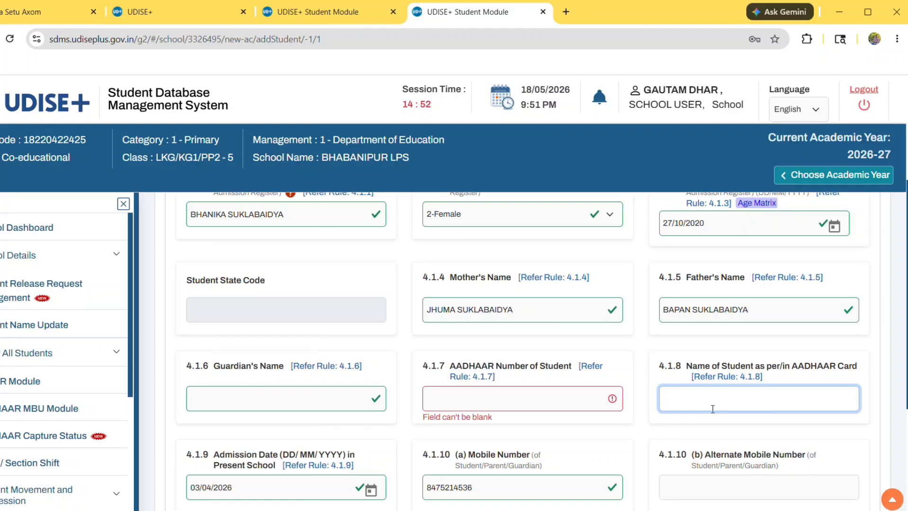
# Enter the student's 12-digit AADHAAR number in the general profile
pyautogui.click(550, 403)
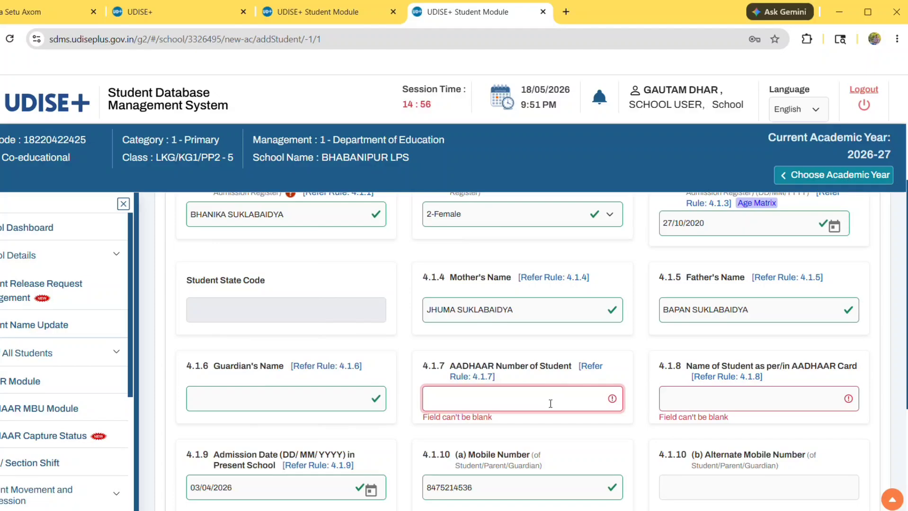
pyautogui.write('11')
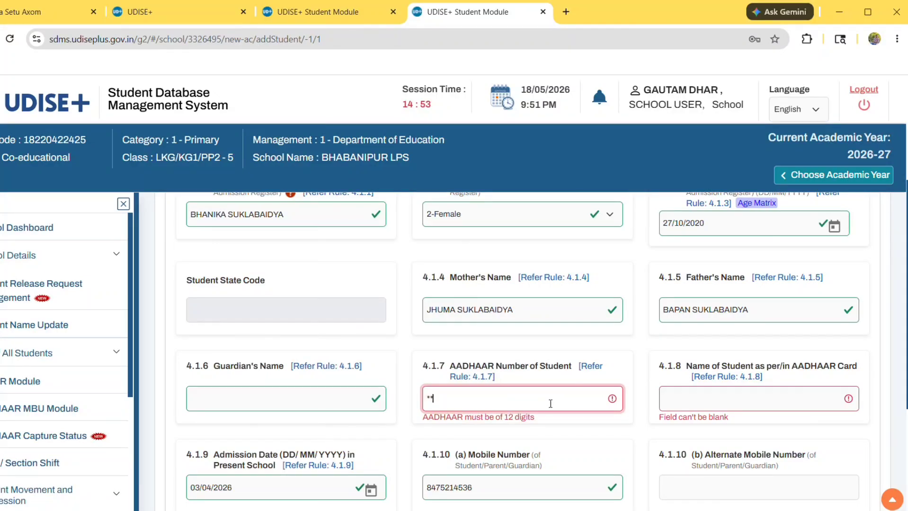
pyautogui.write('1111111111')
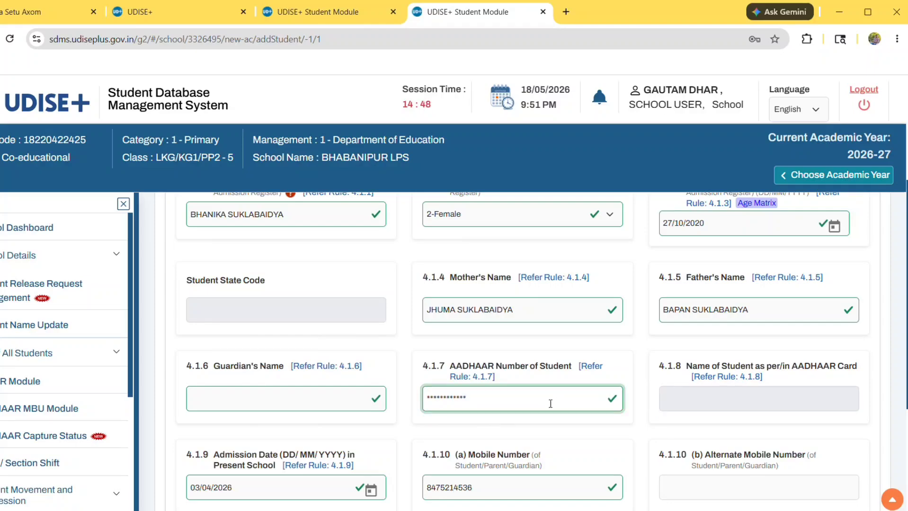
pyautogui.click(647, 432)
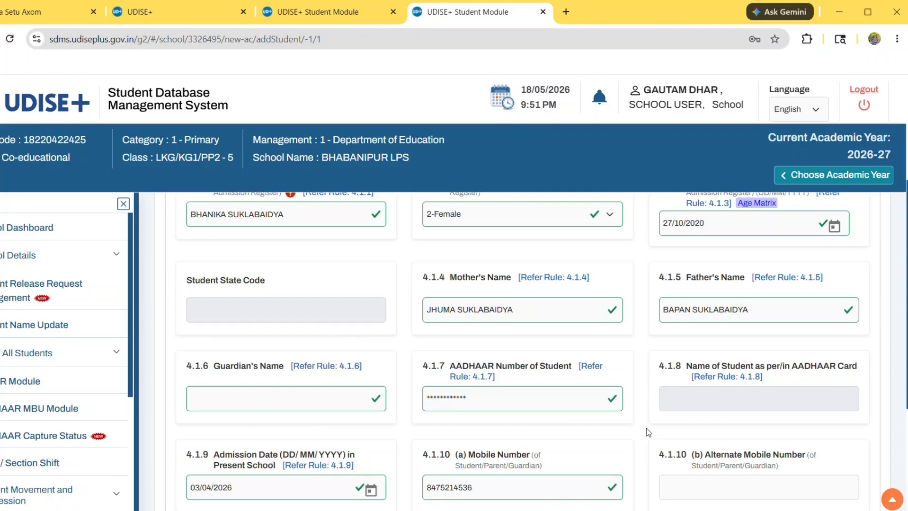
# Review the admission date, mobile number and alternate mobile number fields of the general profile
pyautogui.scroll(-1, 648, 432)
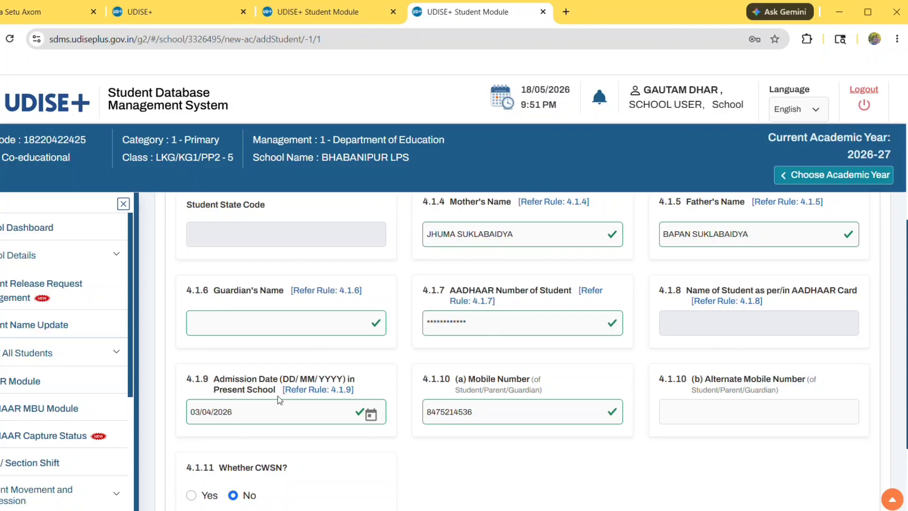
pyautogui.click(274, 416)
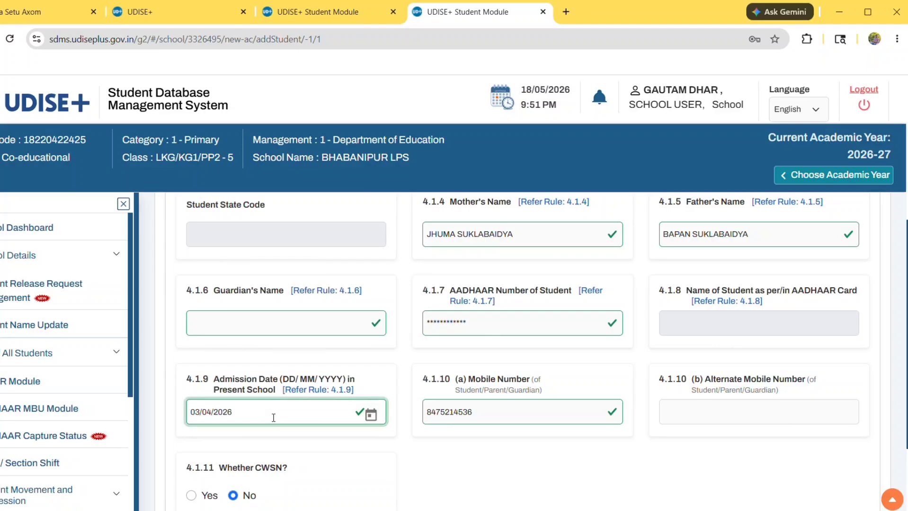
pyautogui.click(506, 420)
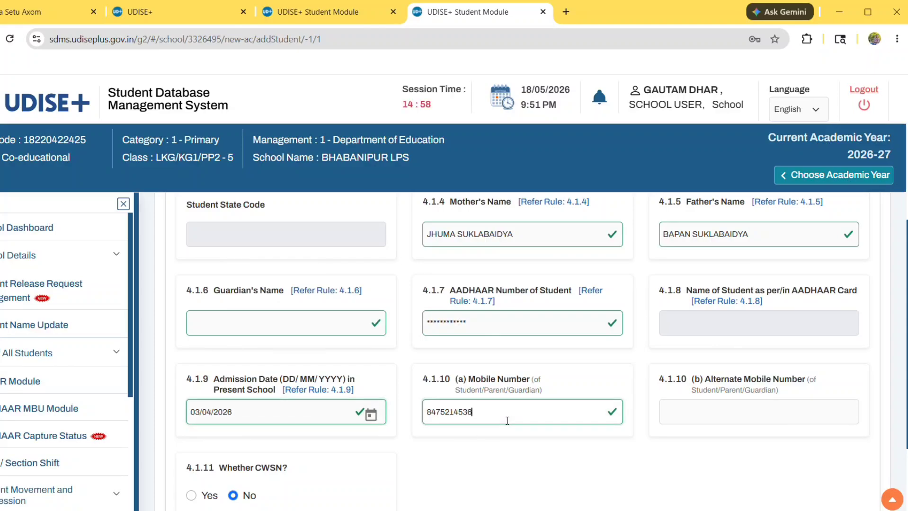
pyautogui.click(689, 414)
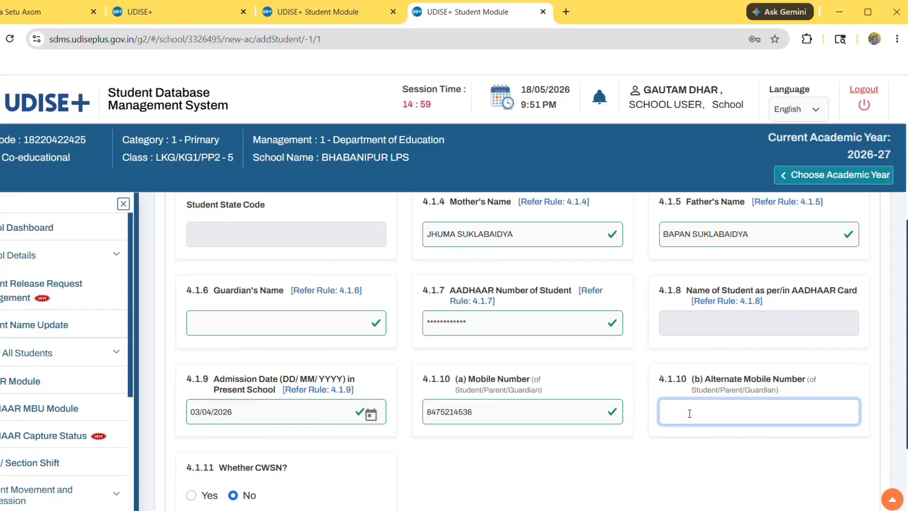
pyautogui.click(494, 460)
# Set the Whether CWSN question to No, after trying the Yes option
pyautogui.scroll(-1, 493, 460)
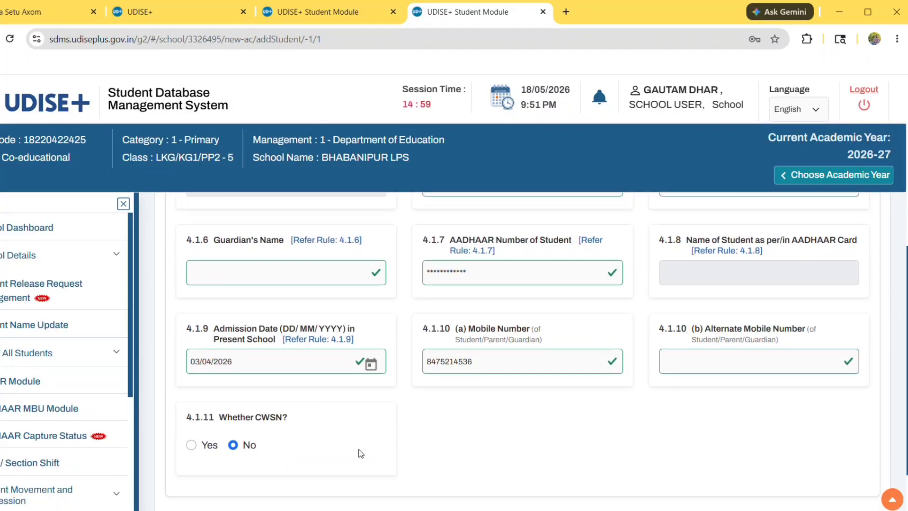
pyautogui.click(191, 446)
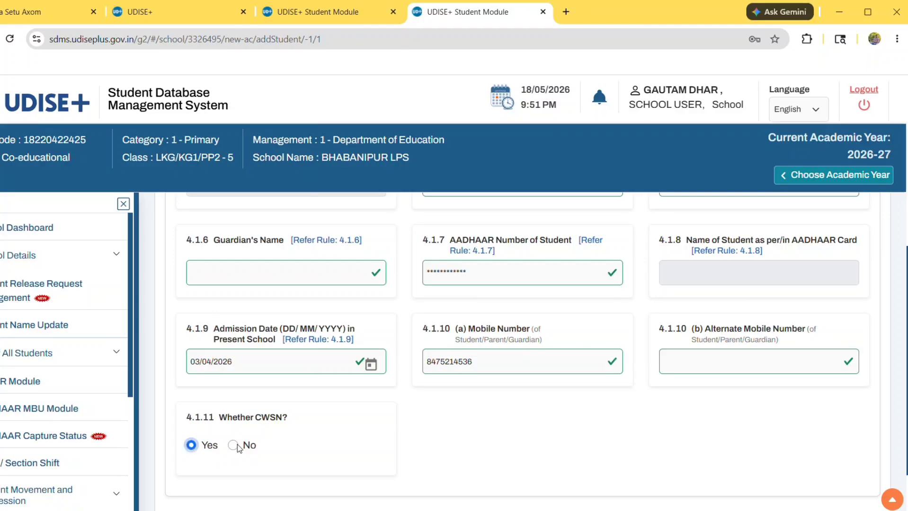
pyautogui.click(234, 446)
# Save the new student's form and agree to the consent for demographic authentication
pyautogui.scroll(-2, 453, 432)
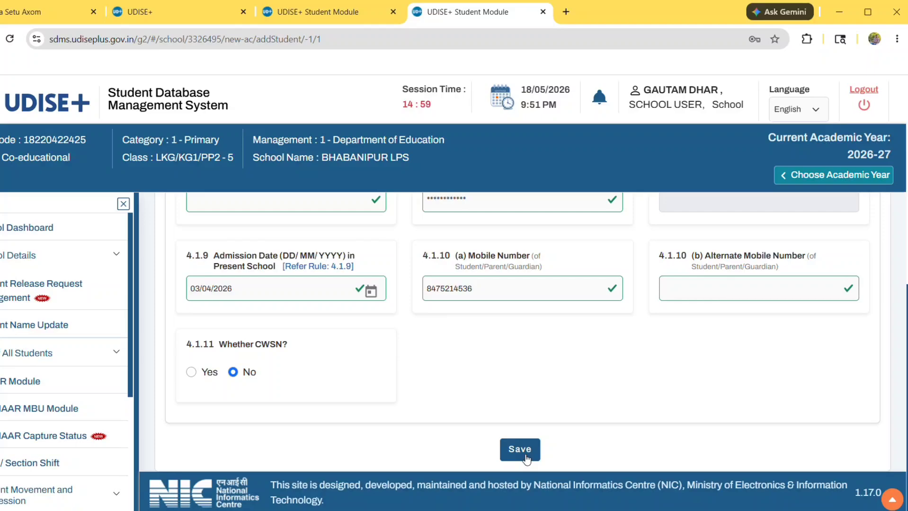
pyautogui.click(520, 450)
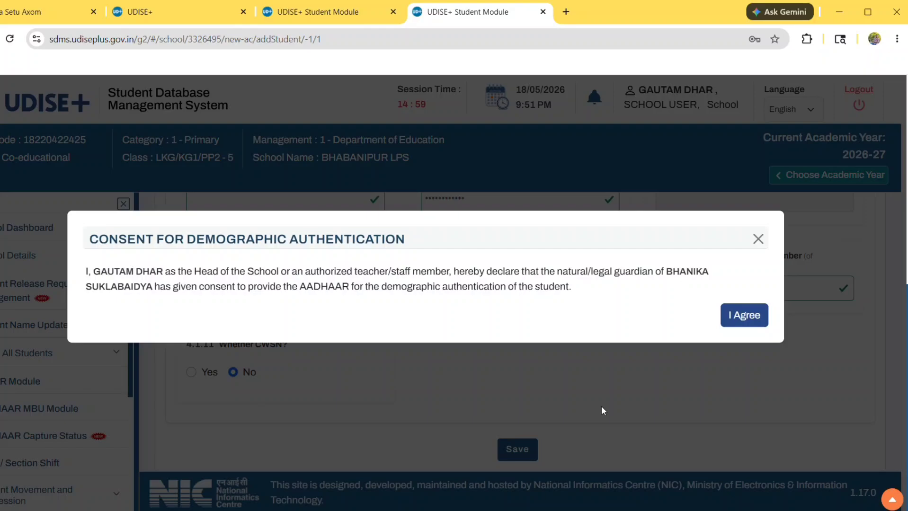
pyautogui.click(749, 324)
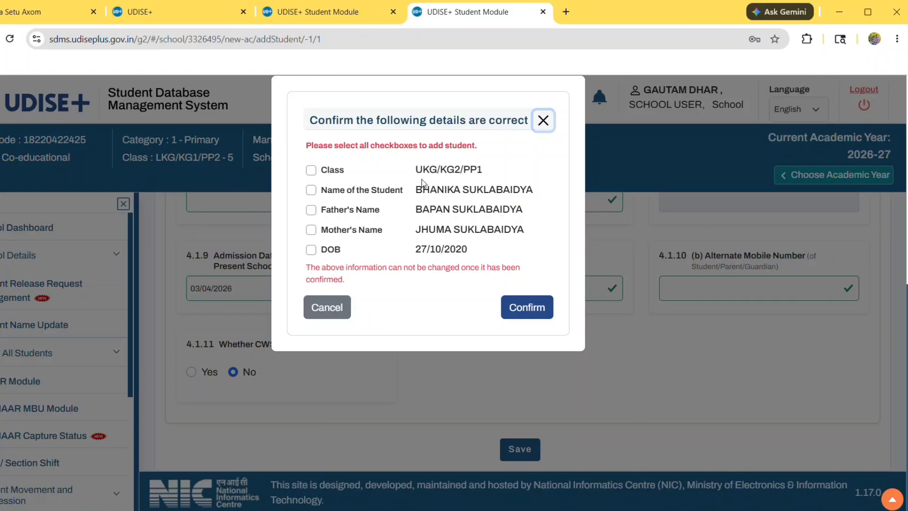
# Tick the class, student's name, father's name, mother's name and DOB as correct, confirm adding the student, and continue to a blank new-student form
pyautogui.click(311, 174)
pyautogui.click(312, 192)
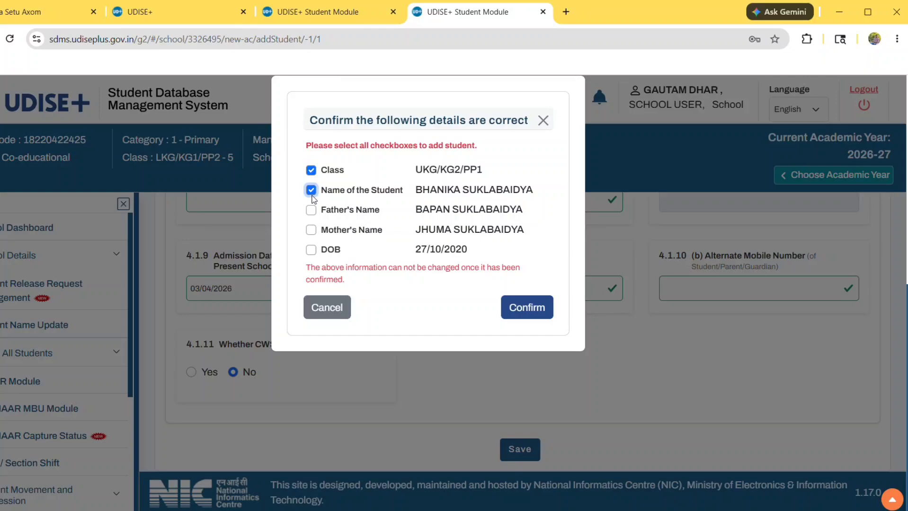
pyautogui.click(311, 211)
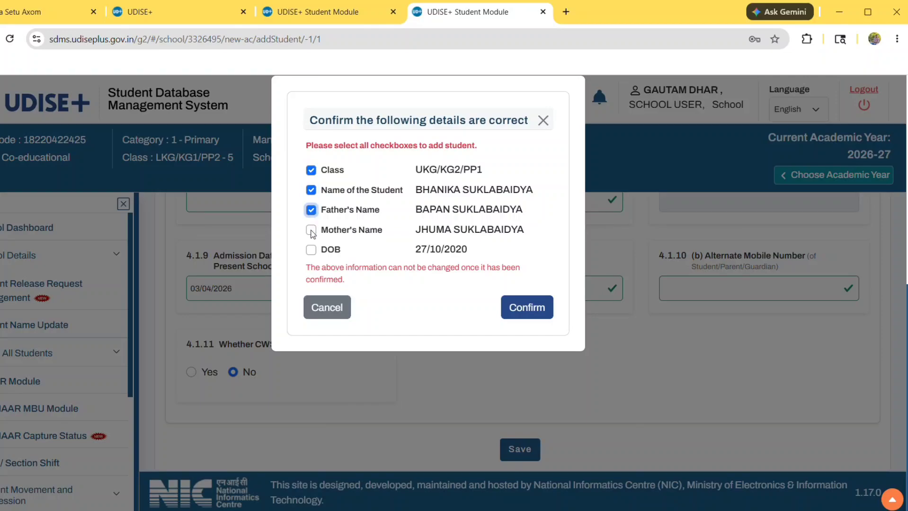
pyautogui.click(313, 233)
pyautogui.click(310, 255)
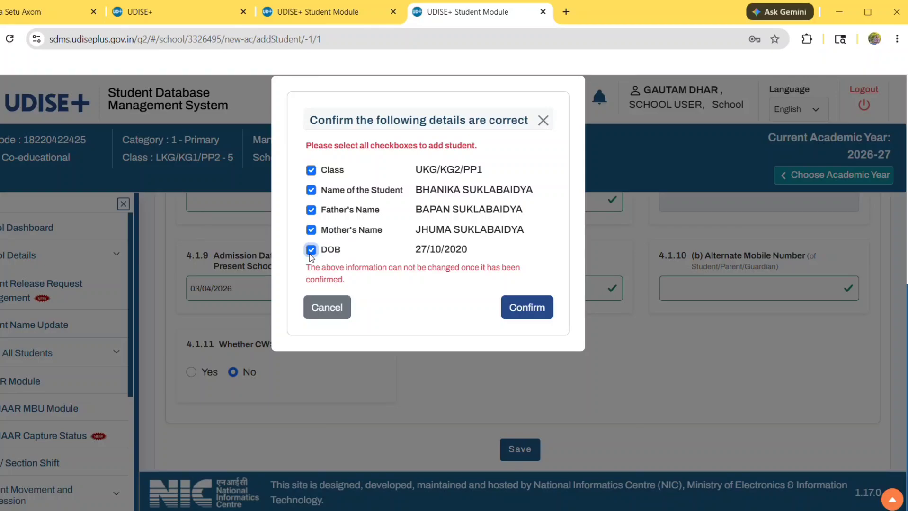
pyautogui.click(524, 314)
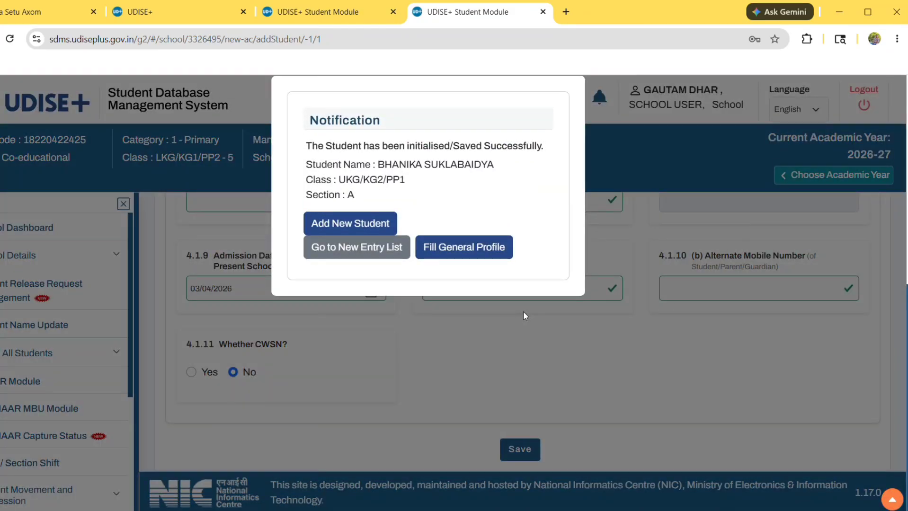
pyautogui.click(354, 222)
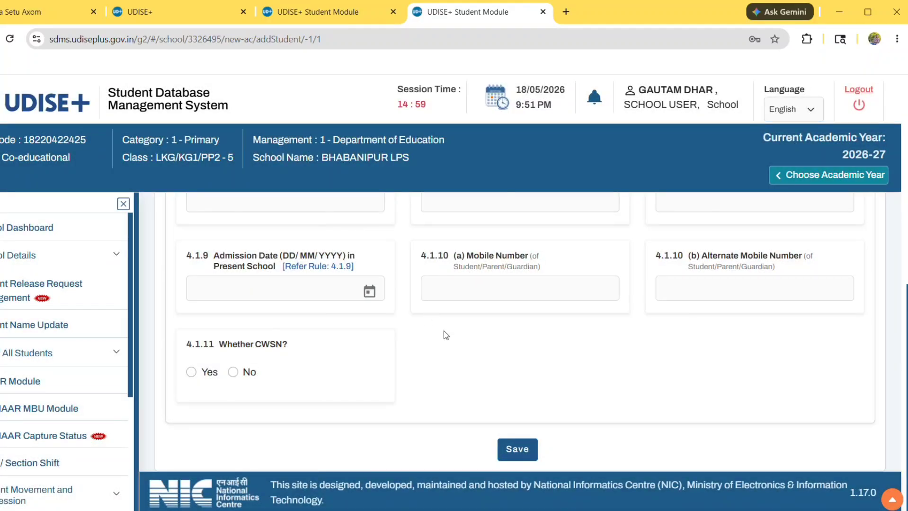
pyautogui.scroll(10, 444, 335)
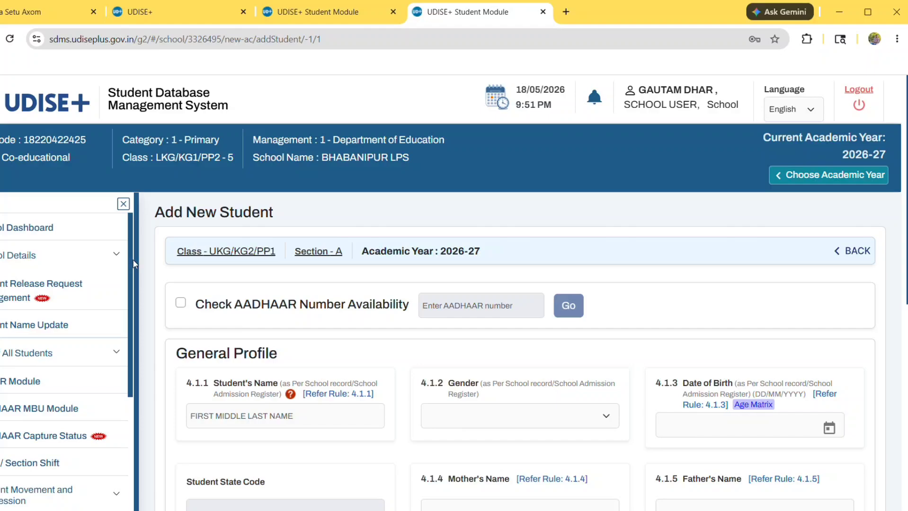
# Check the new student's entry in the UKG/KG2/PP1 section A list from the school dashboard, and return to the dashboard
pyautogui.click(56, 236)
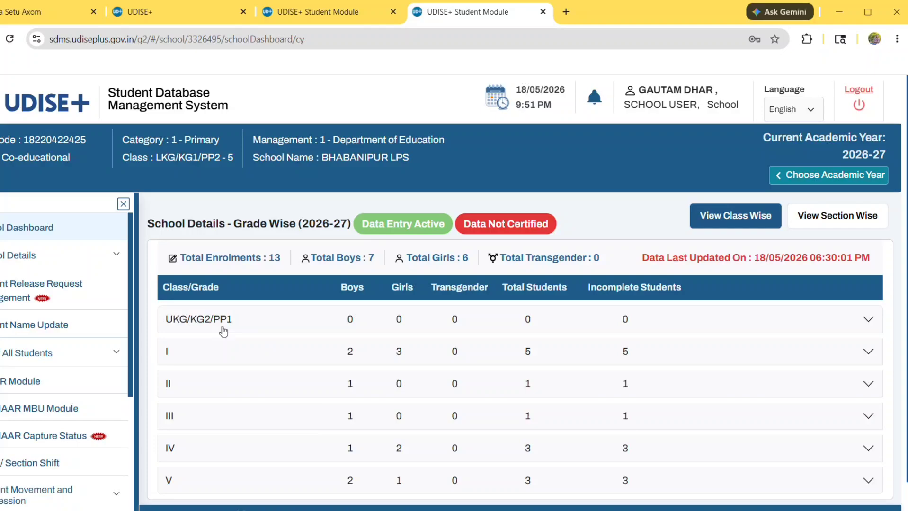
pyautogui.click(869, 322)
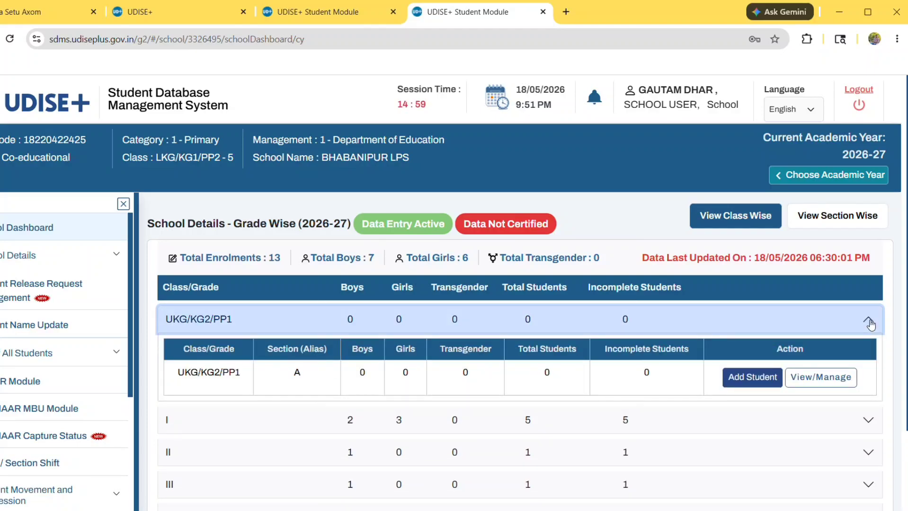
pyautogui.click(825, 381)
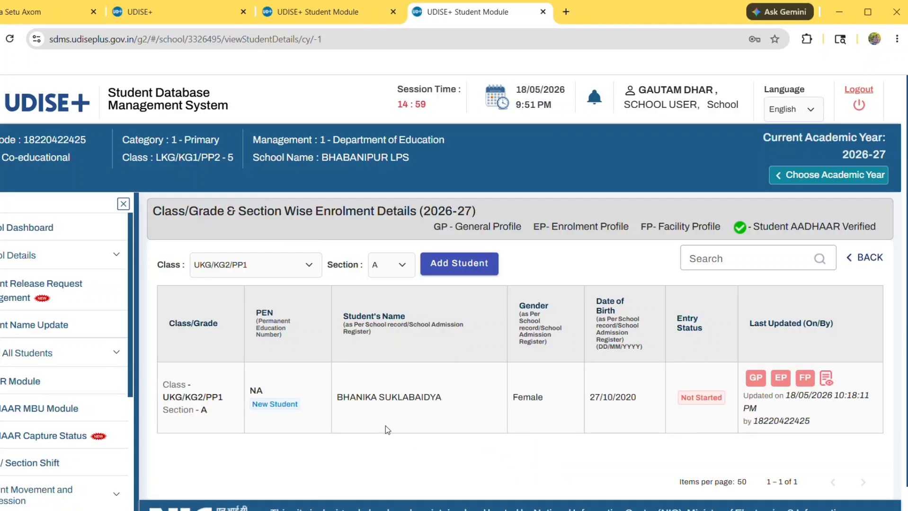
pyautogui.moveTo(338, 400); pyautogui.dragTo(471, 401)
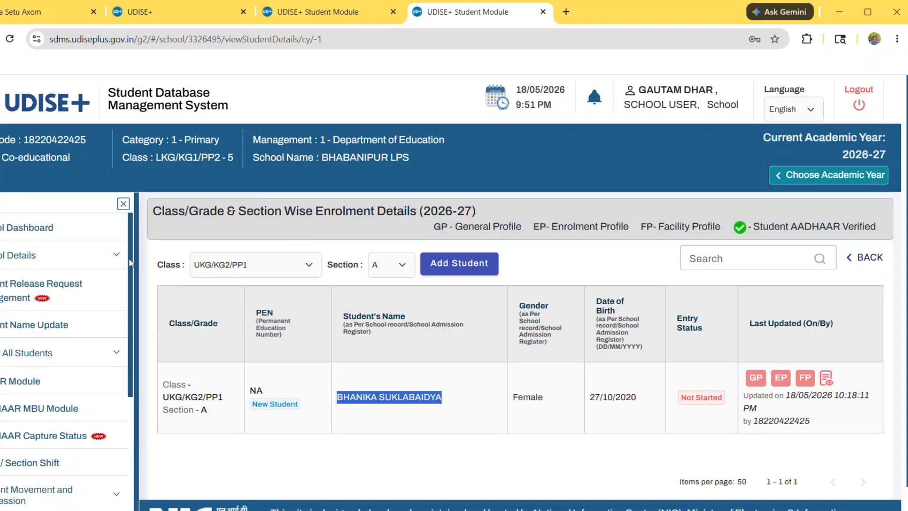
pyautogui.click(56, 232)
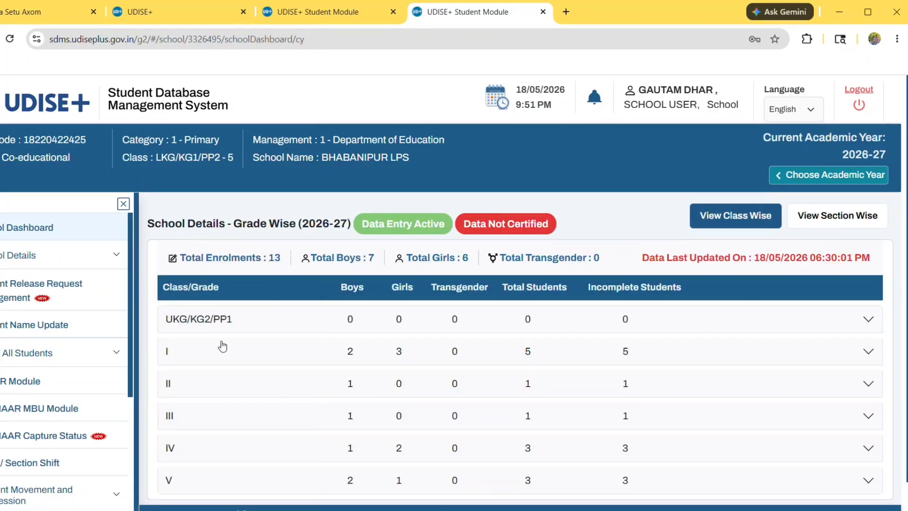